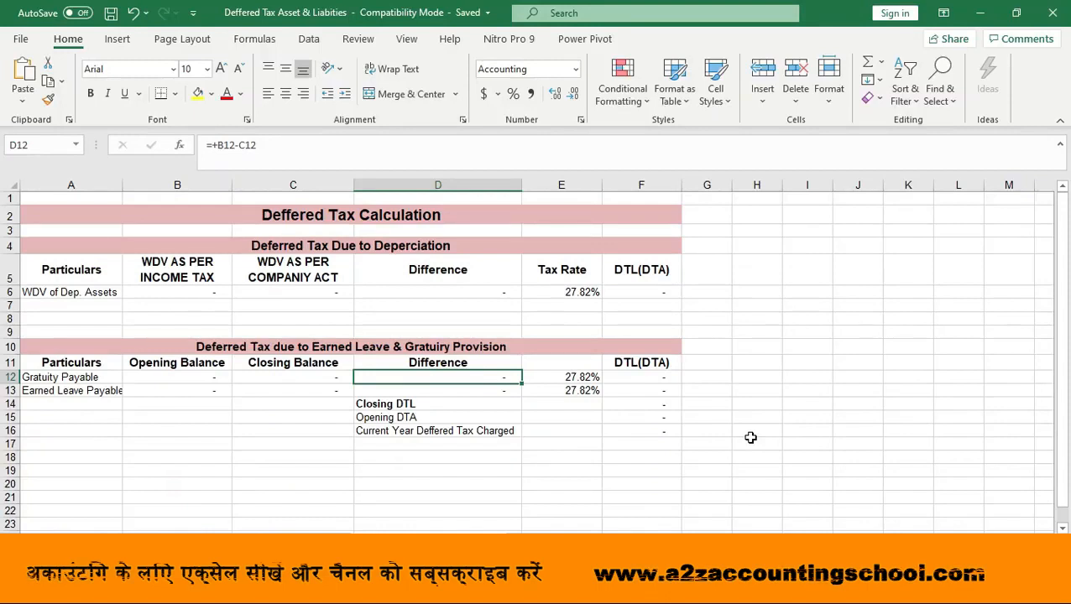
Look over the deferred tax template, from the depreciation section to the gratuity and earned leave rows.
key(Up)
key(Up)
key(Up)
key(Up)
key(Up)
key(Up)
key(Up)
key(Up)
key(Up)
key(Up)
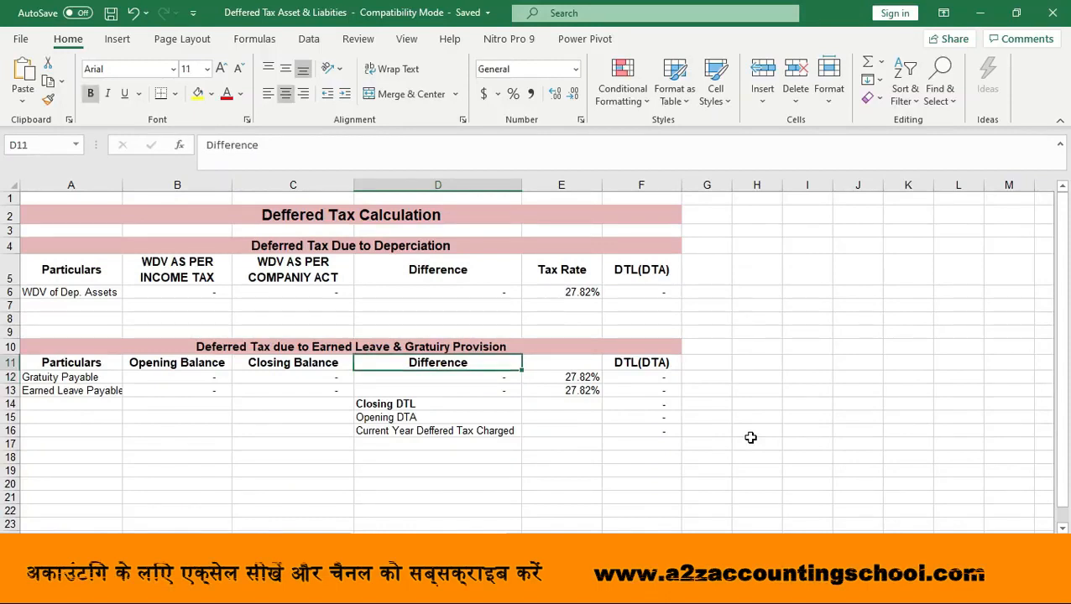
key(Down)
key(Down)
key(Down)
key(Down)
key(Right)
key(Right)
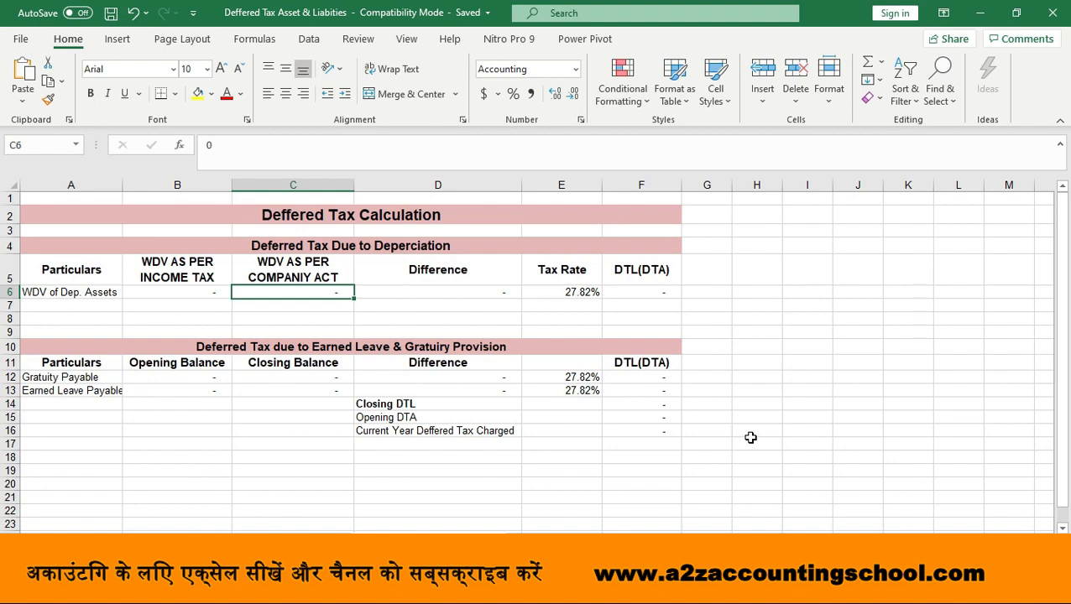
Link the WDV as per income tax in B6 to the closing total in L31 of the 'IT Dep fnal' sheet.
key(Left)
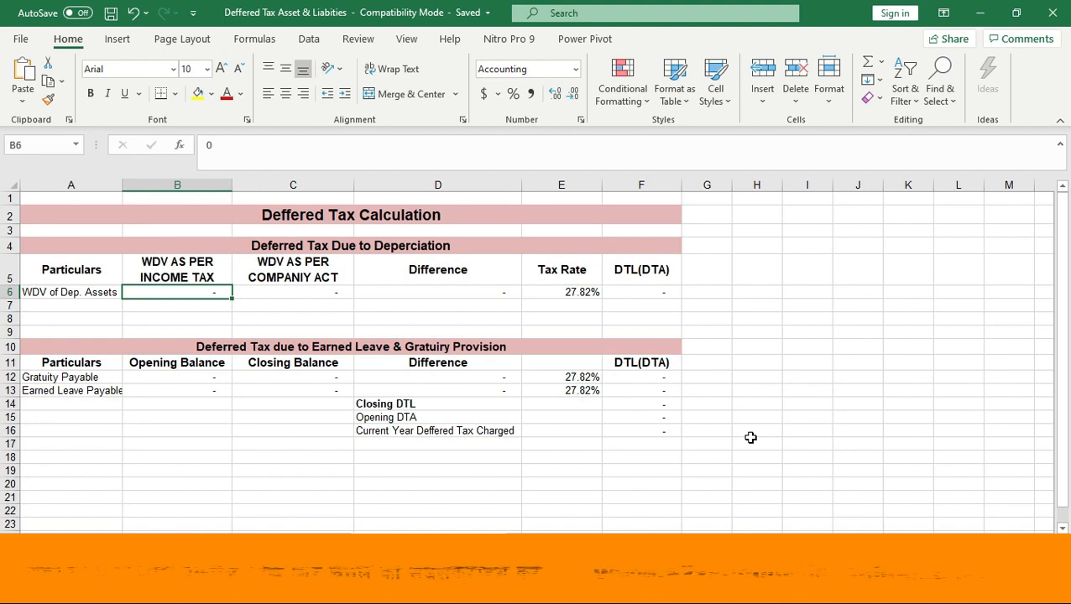
text(+)
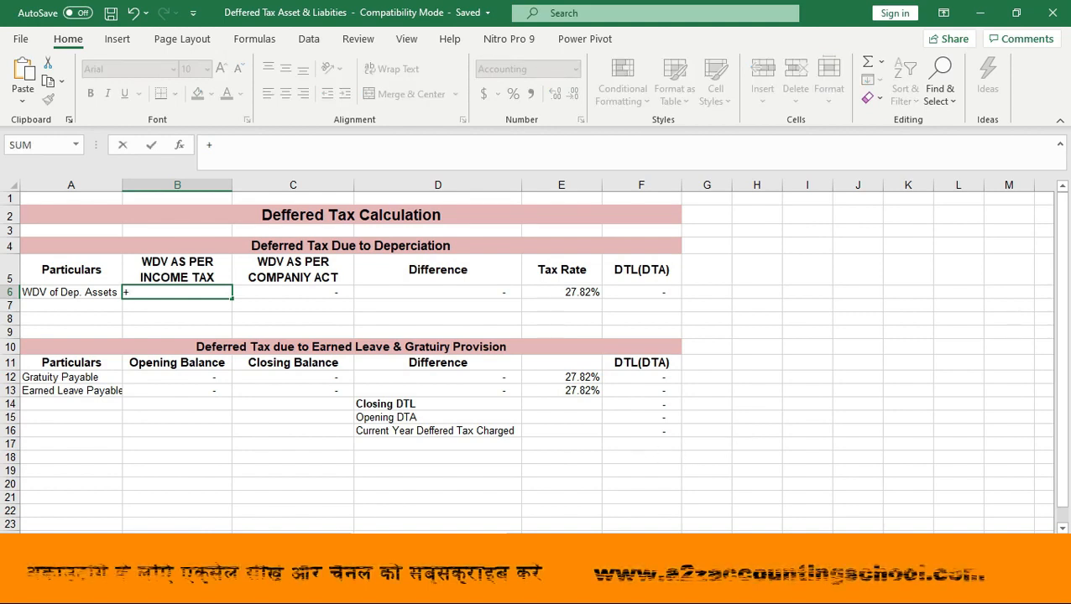
key(ctrl+Page_Down)
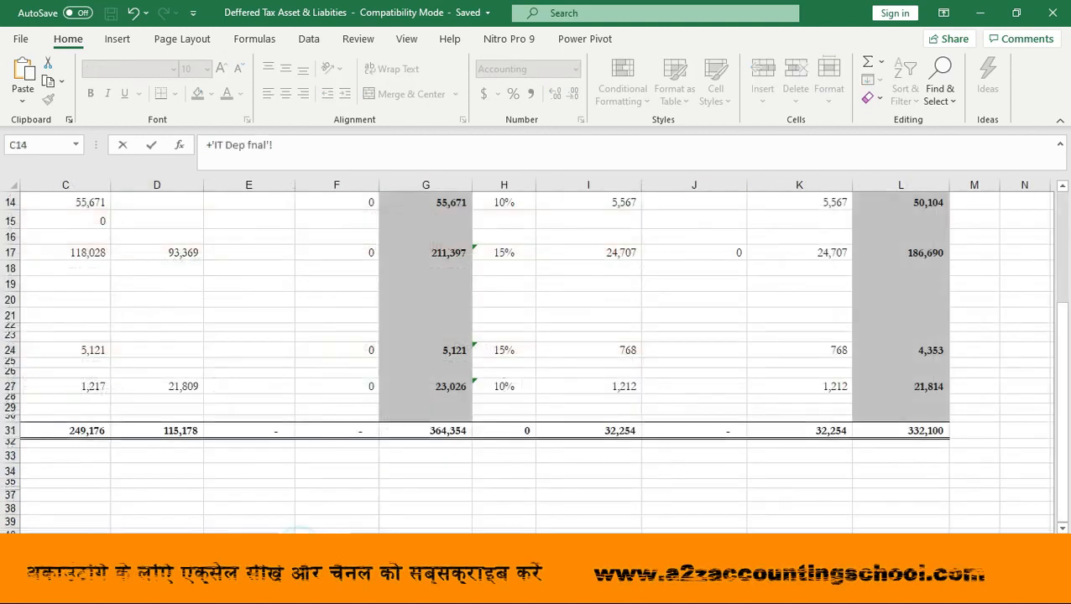
click(932, 431)
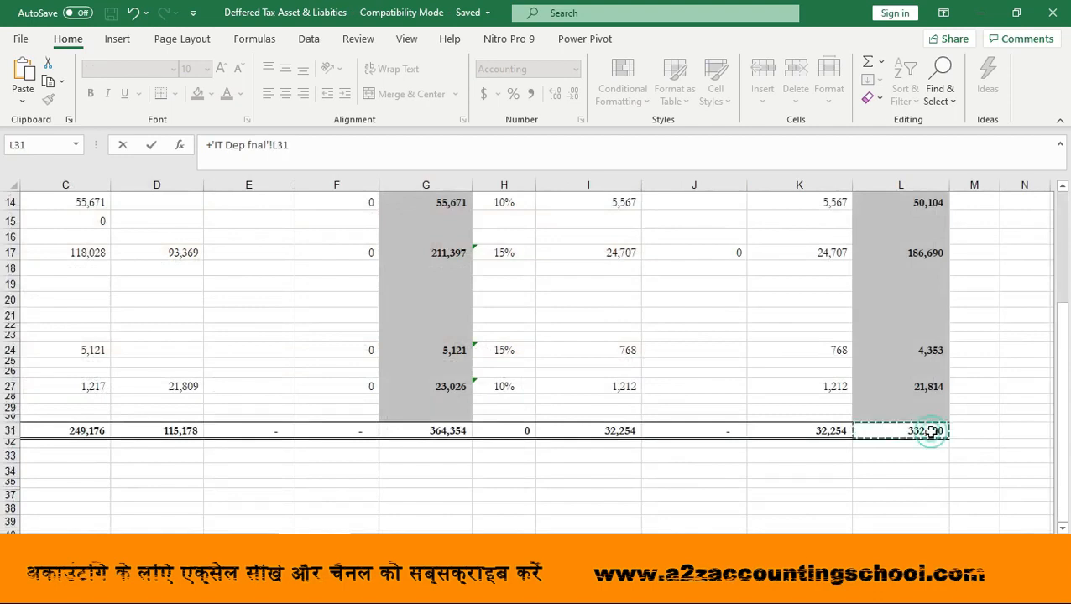
key(Return)
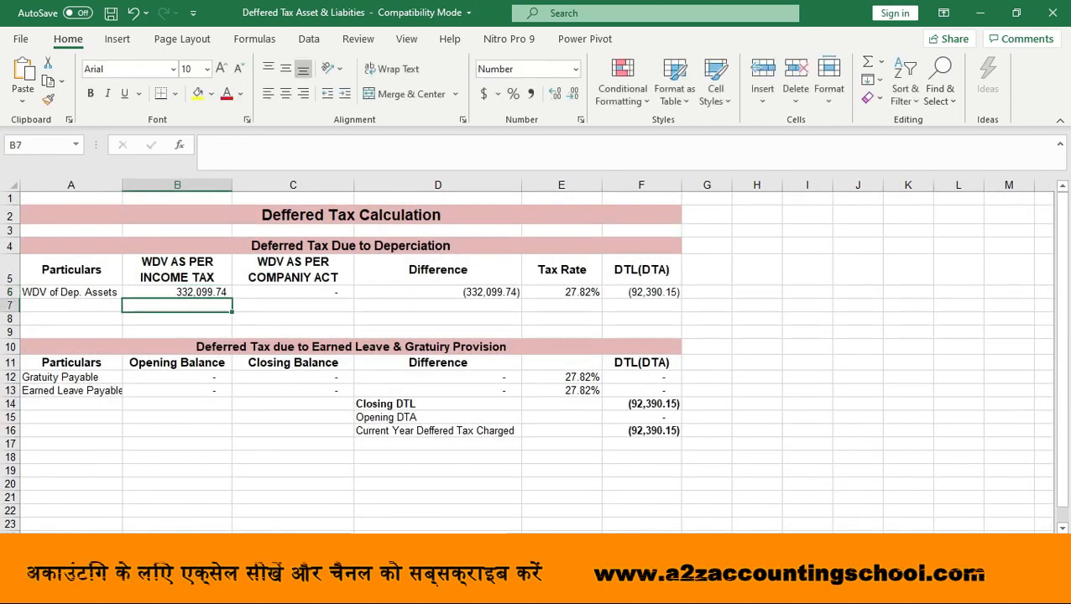
key(ctrl+Page_Up)
key(ctrl+Page_Up)
scroll(419, 403, down, 1)
scroll(419, 403, up, 1)
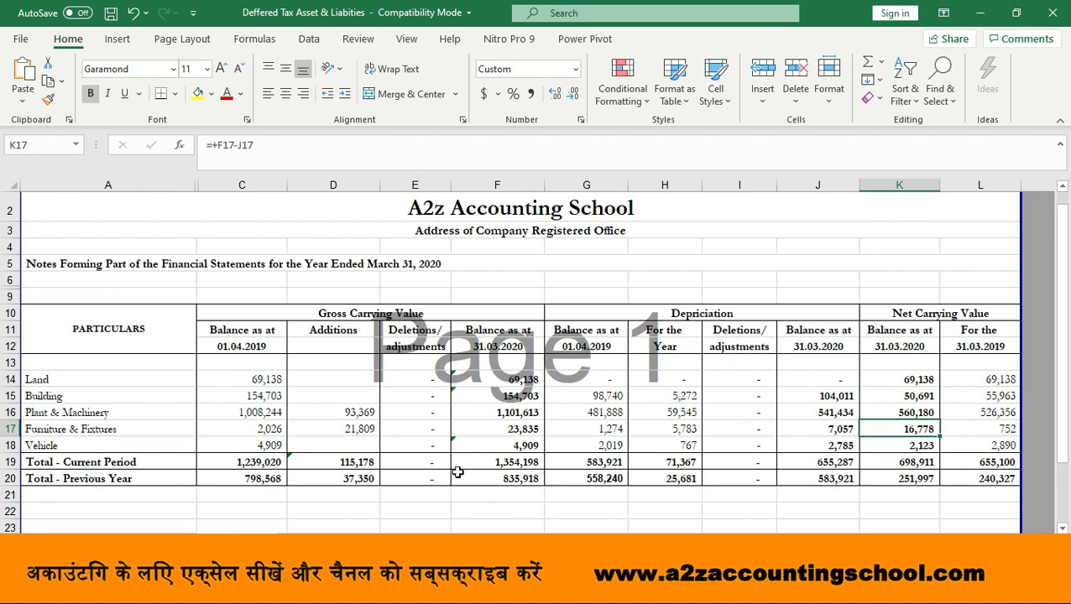
click(545, 531)
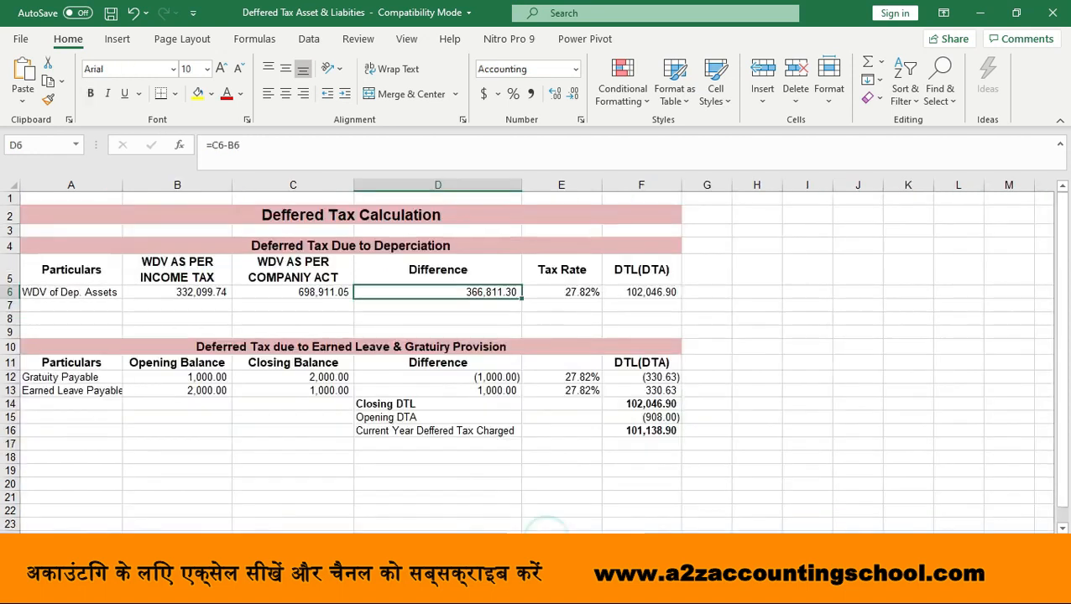
click(470, 527)
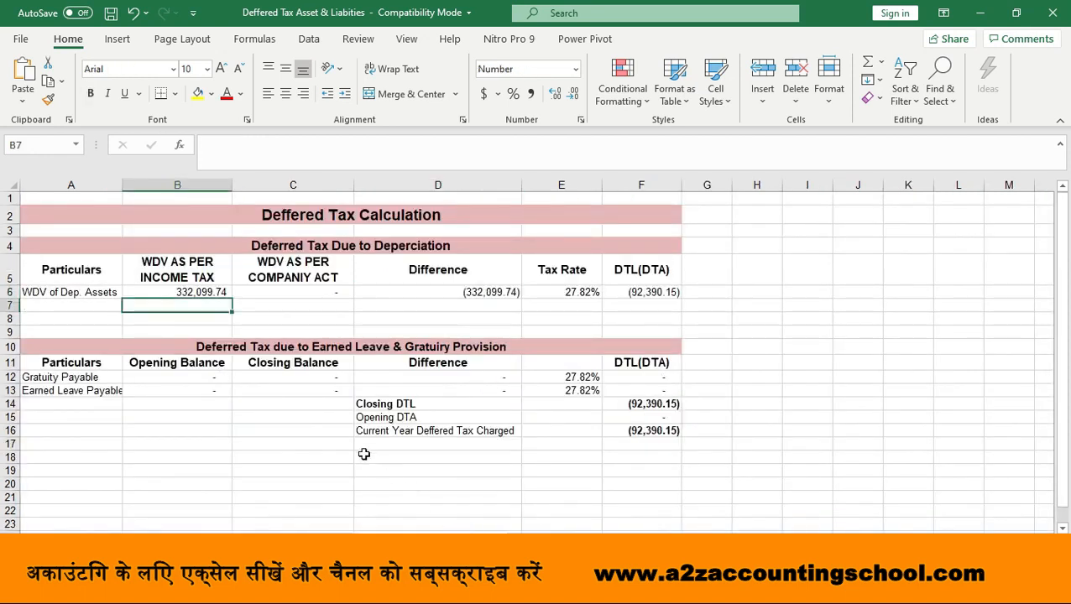
Link the WDV as per Companies Act in C6 to the current-period net carrying total in K19 of the 'Company act' sheet.
click(293, 293)
text(+)
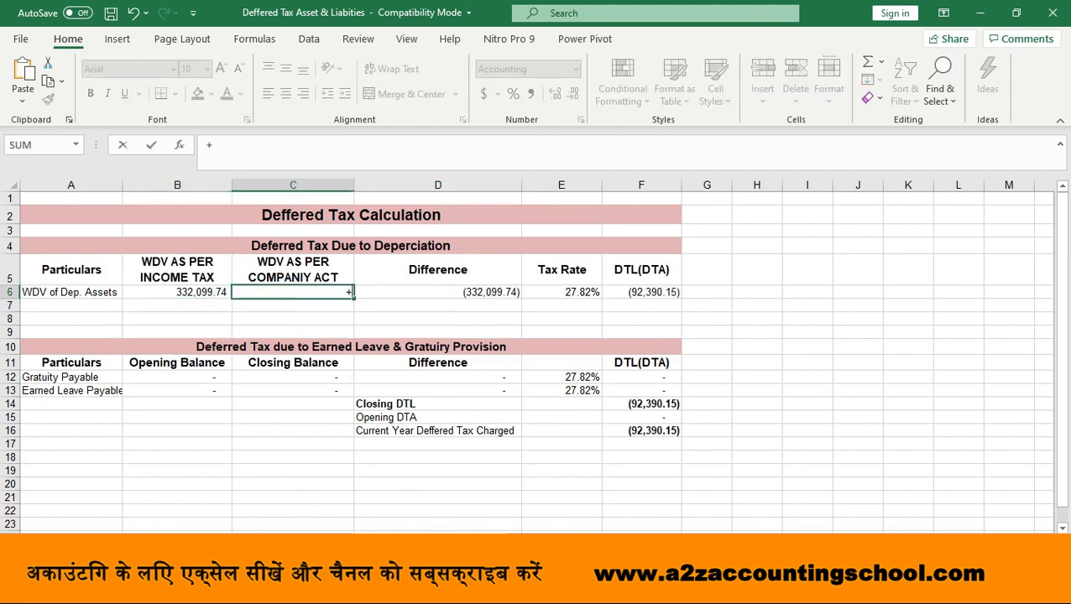
click(245, 527)
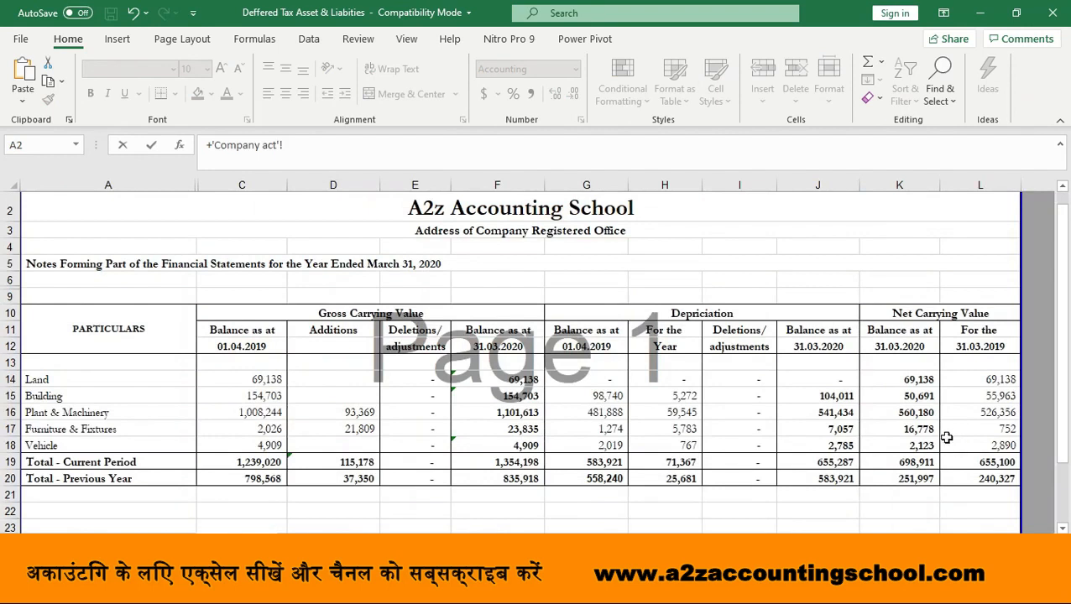
click(911, 461)
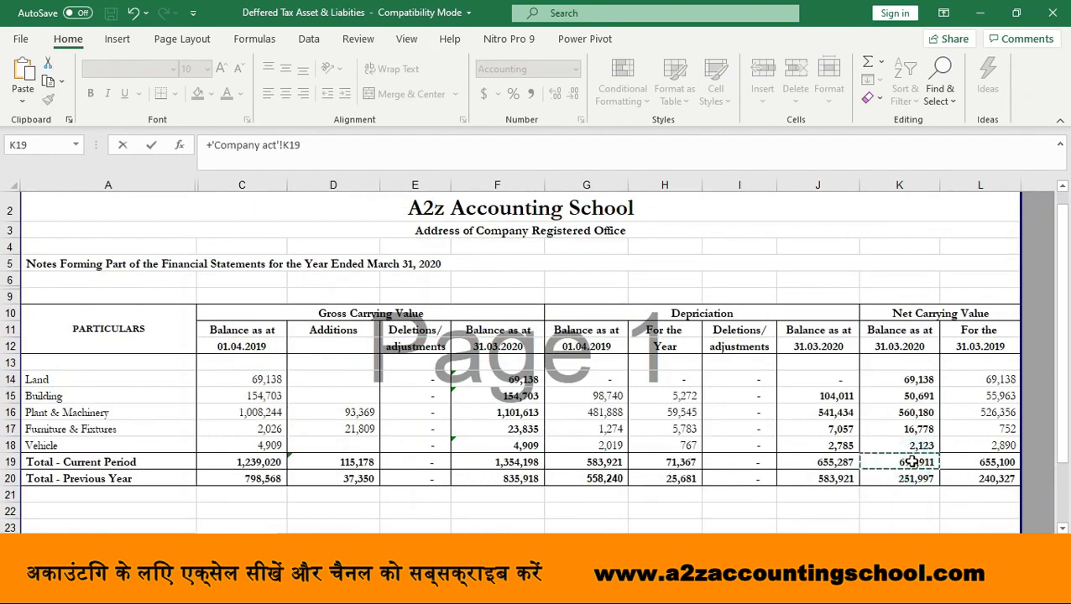
key(Return)
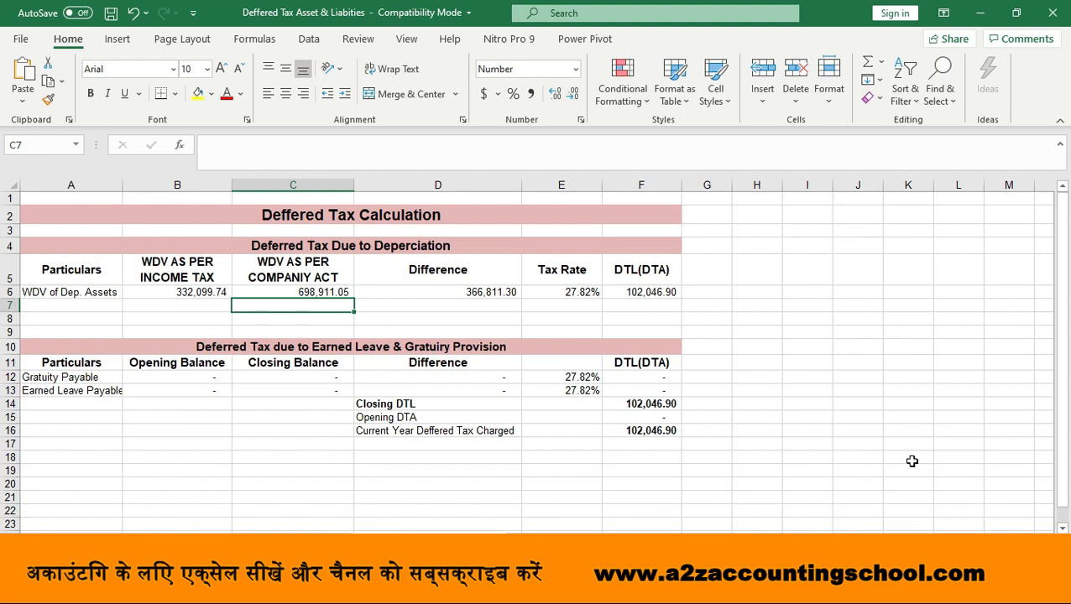
Examine the difference, tax rate and DTL(DTA) cells of the WDV of Dep. Assets row.
key(Up)
key(Right)
key(Right)
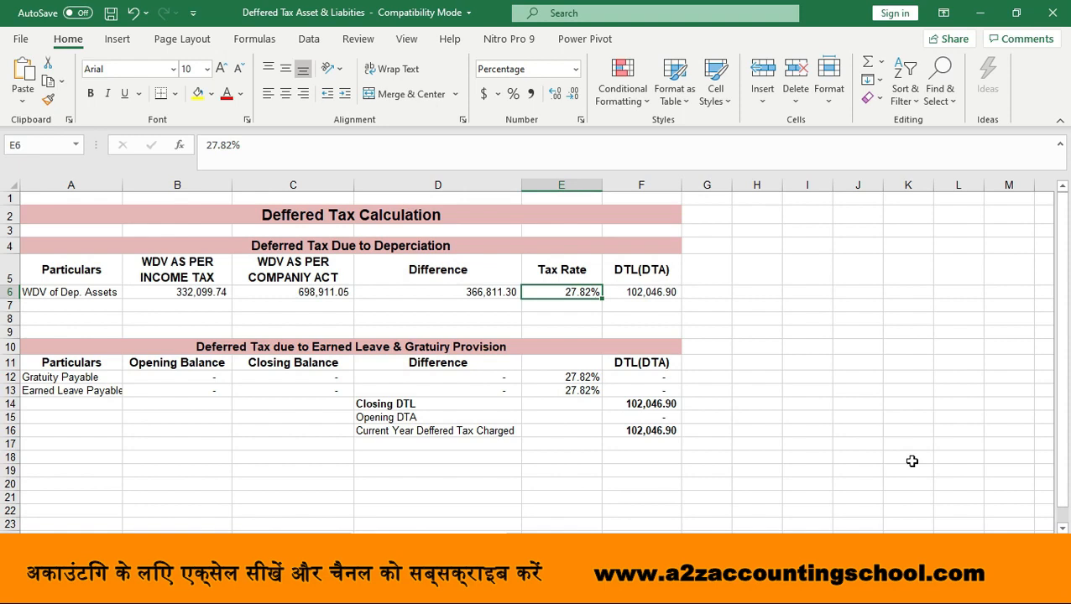
key(Right)
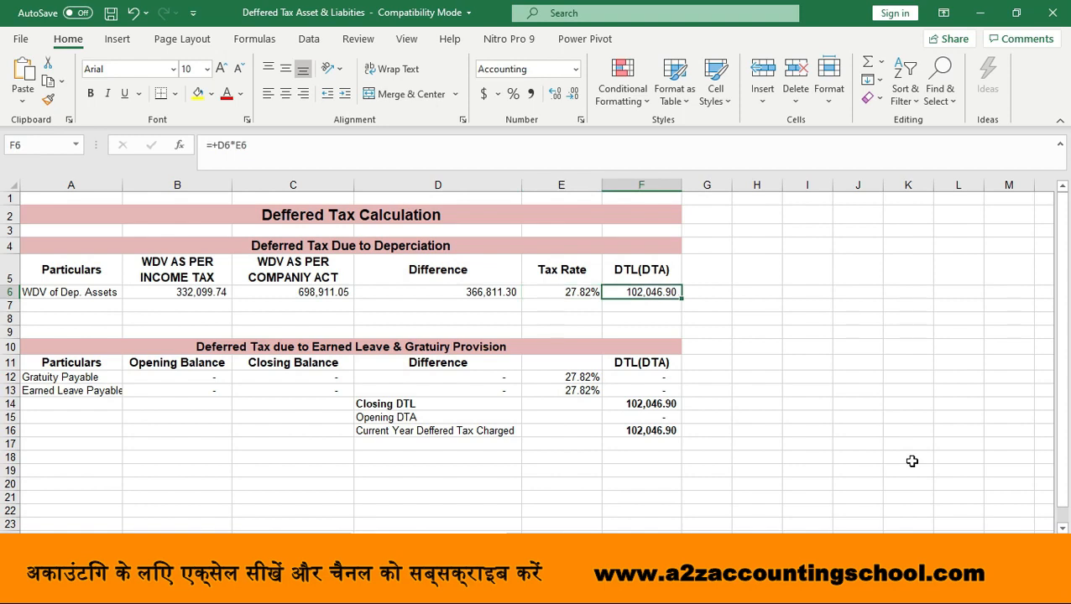
key(Left)
key(Left)
key(Left)
key(Left)
key(Left)
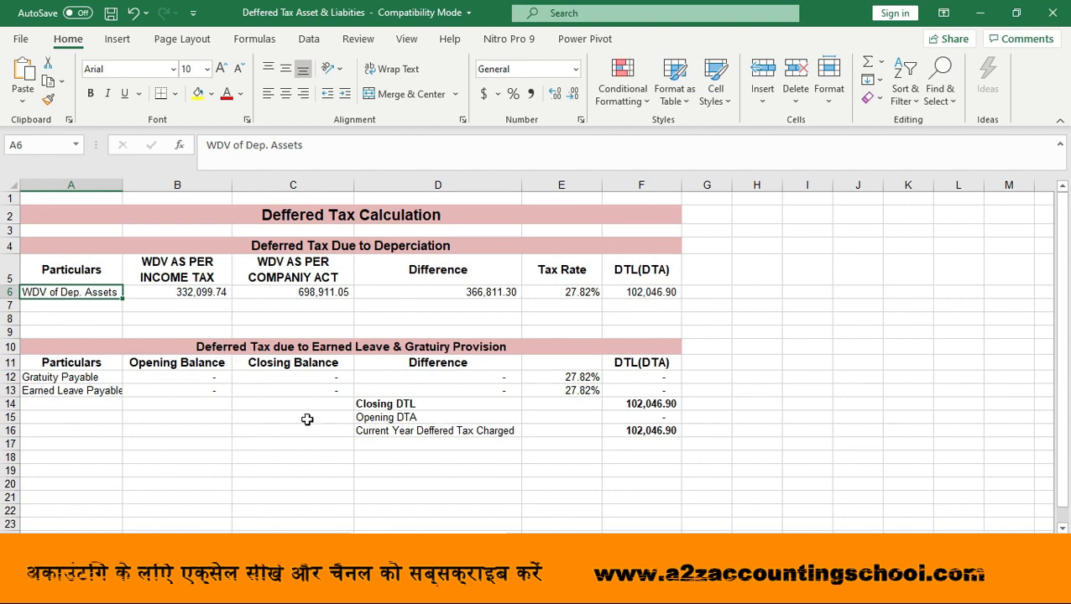
Examine the difference, tax rate and DTL(DTA) formulas of the Gratuity Payable row.
click(205, 384)
key(Right)
key(Right)
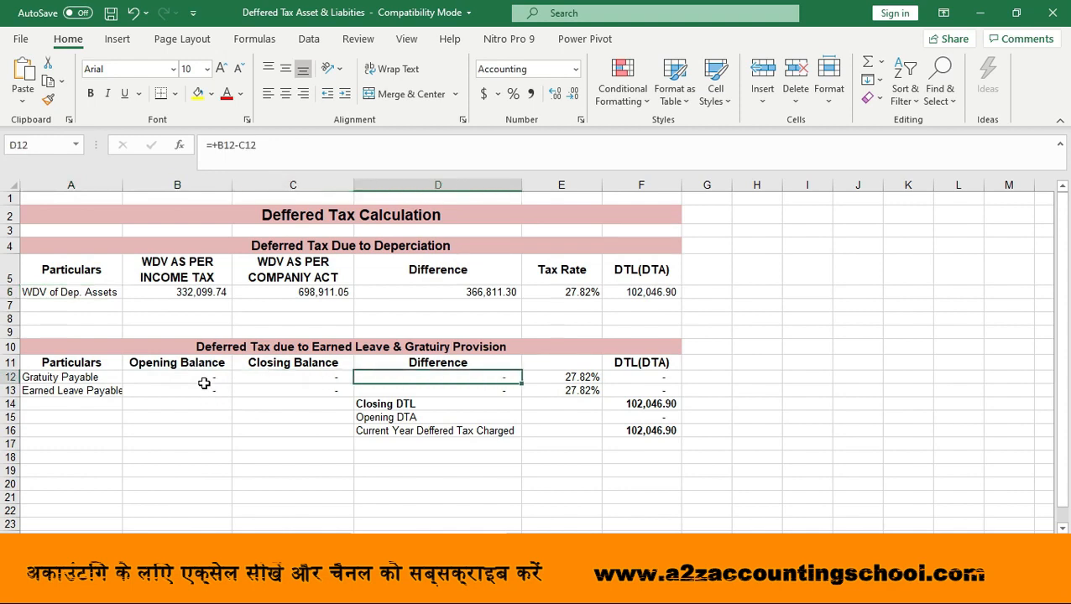
key(Right)
key(Right)
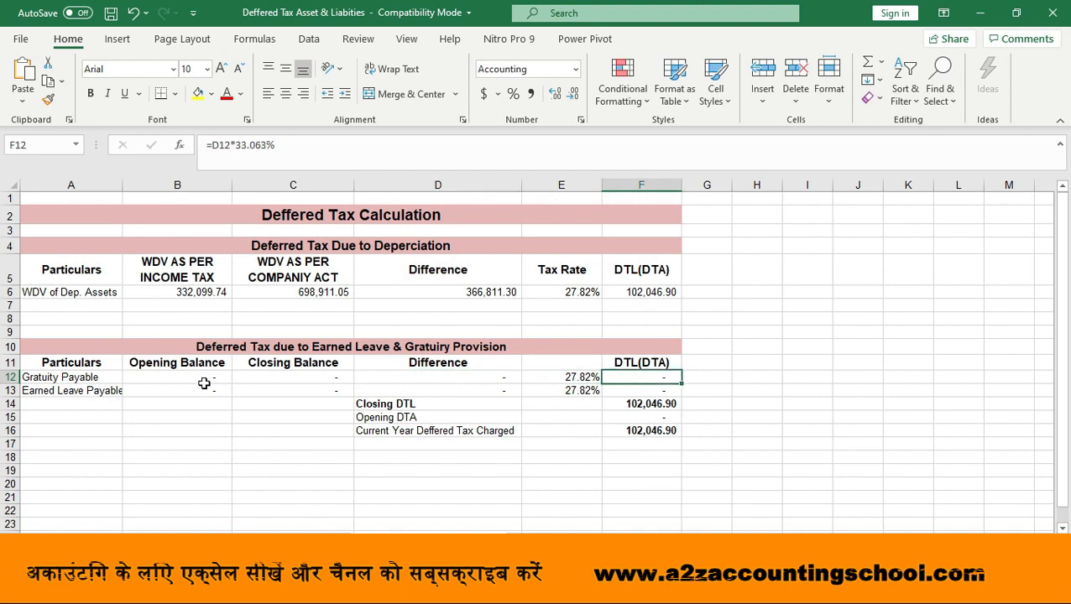
key(Left)
key(Left)
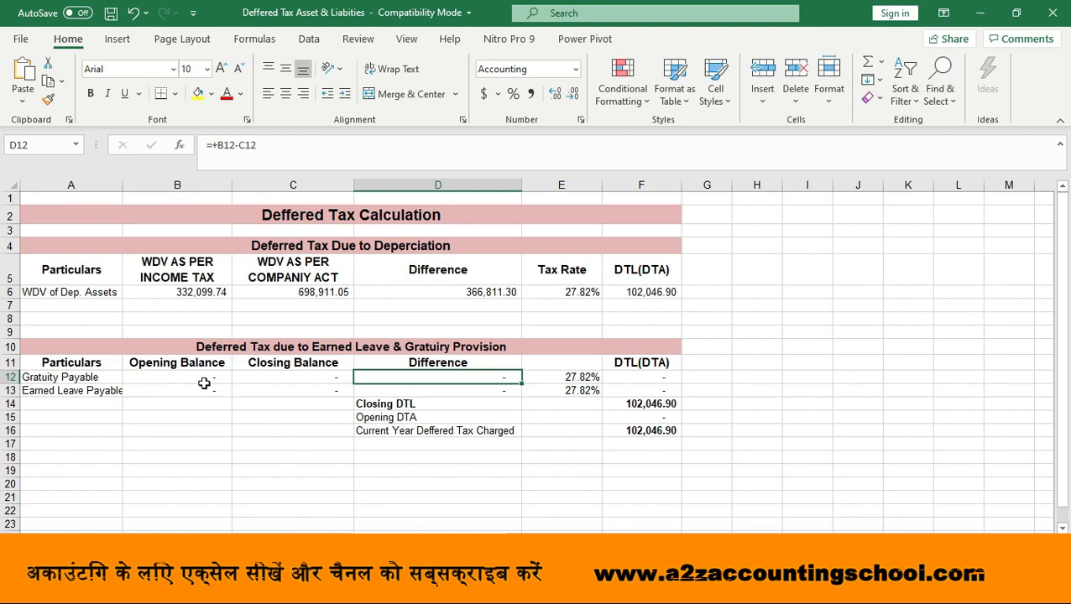
Enter 1000 as the opening balance and 2000 as the closing balance of Gratuity Payable.
click(204, 379)
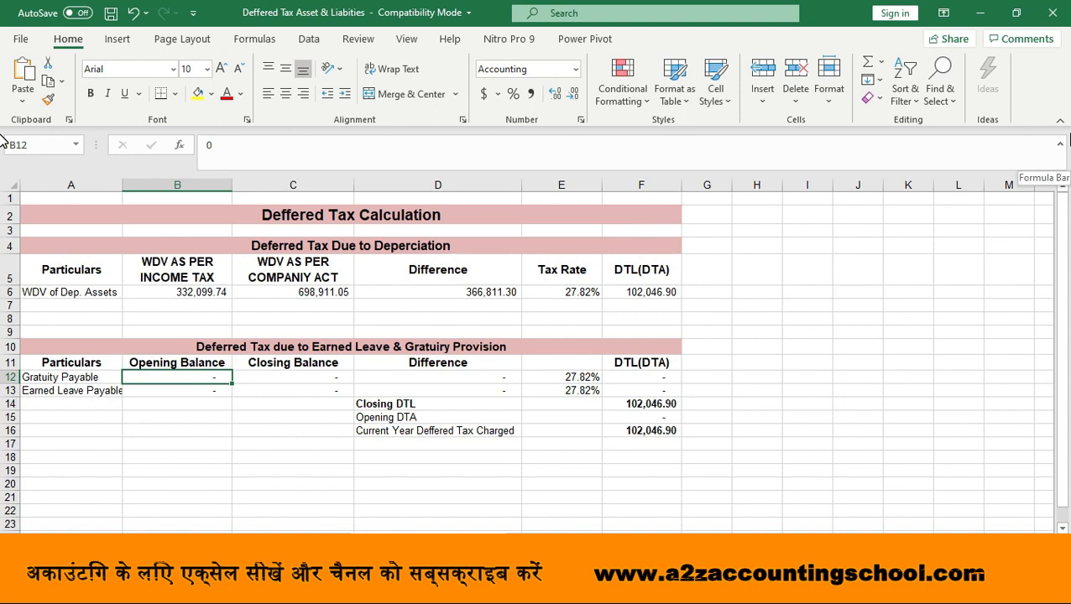
text(1000)
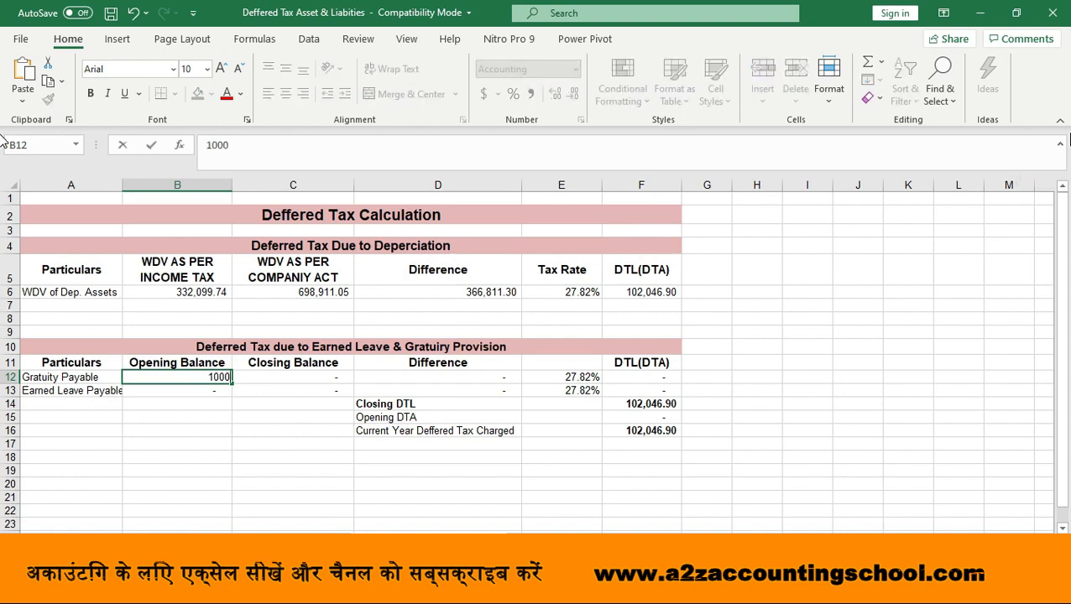
key(Tab)
text(2000)
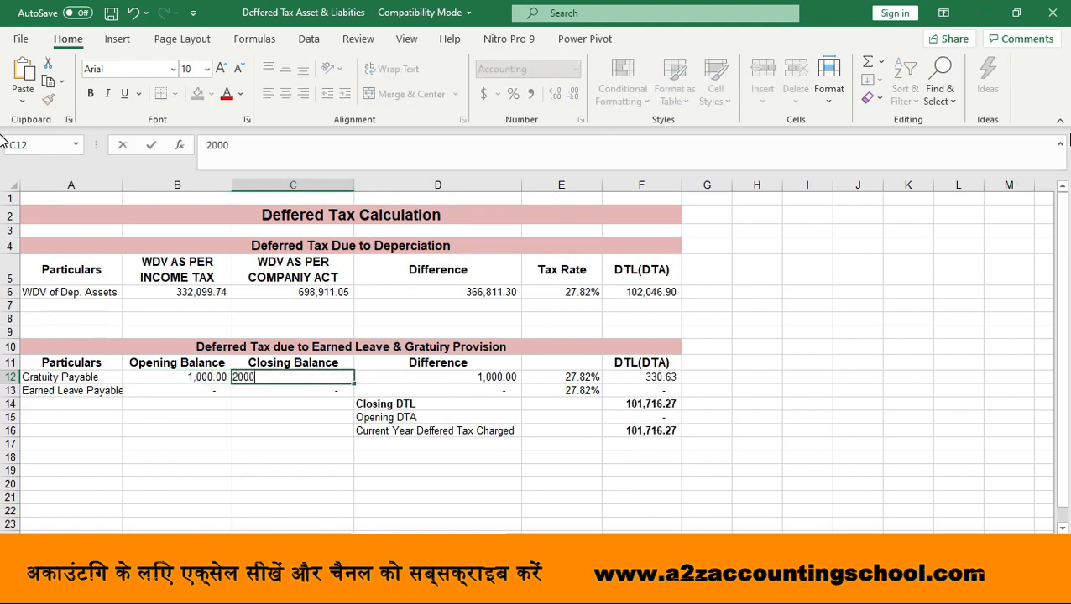
key(Return)
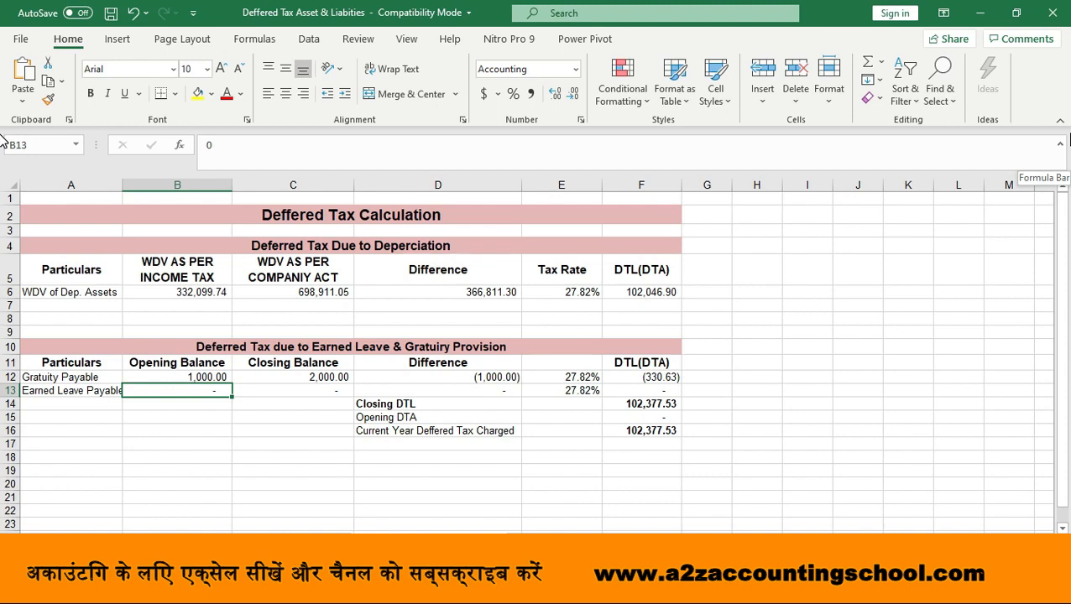
Enter 2000 as the opening balance and 1000 as the closing balance of Earned Leave Payable.
text(2,00)
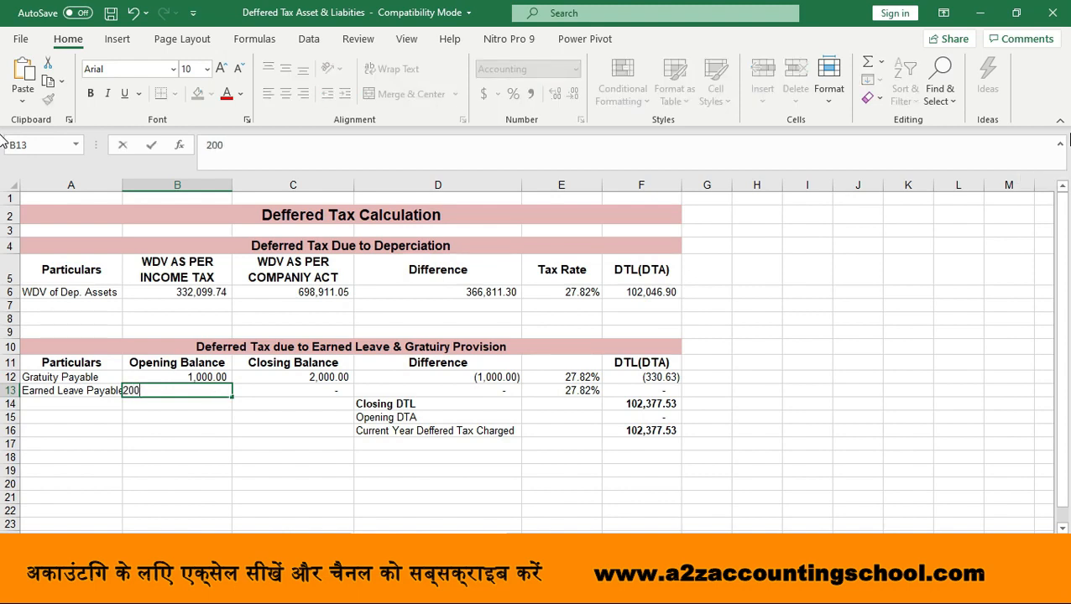
text(0)
key(Tab)
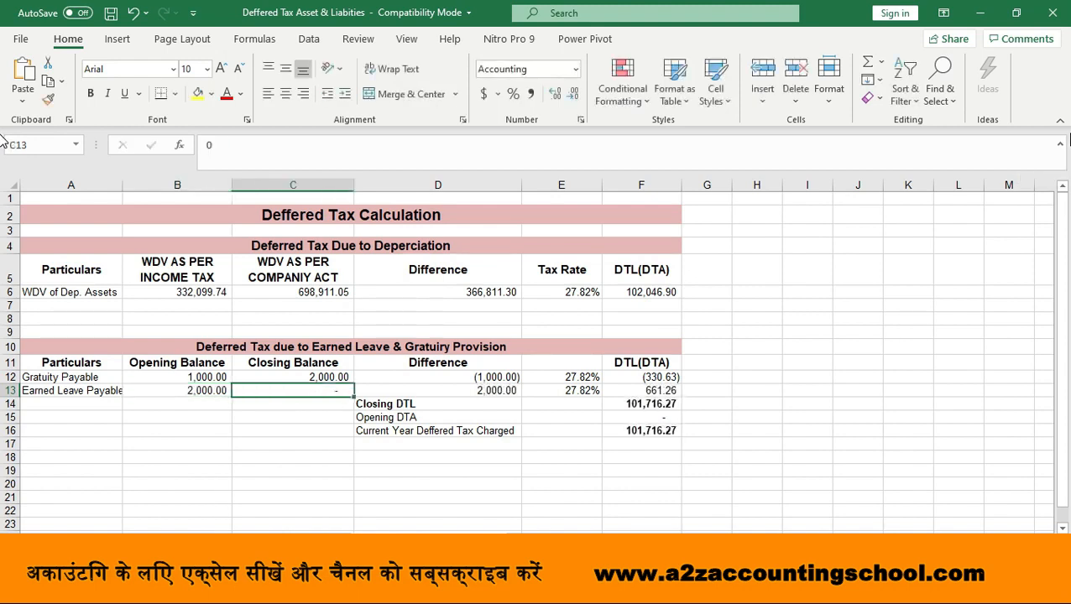
text(1000)
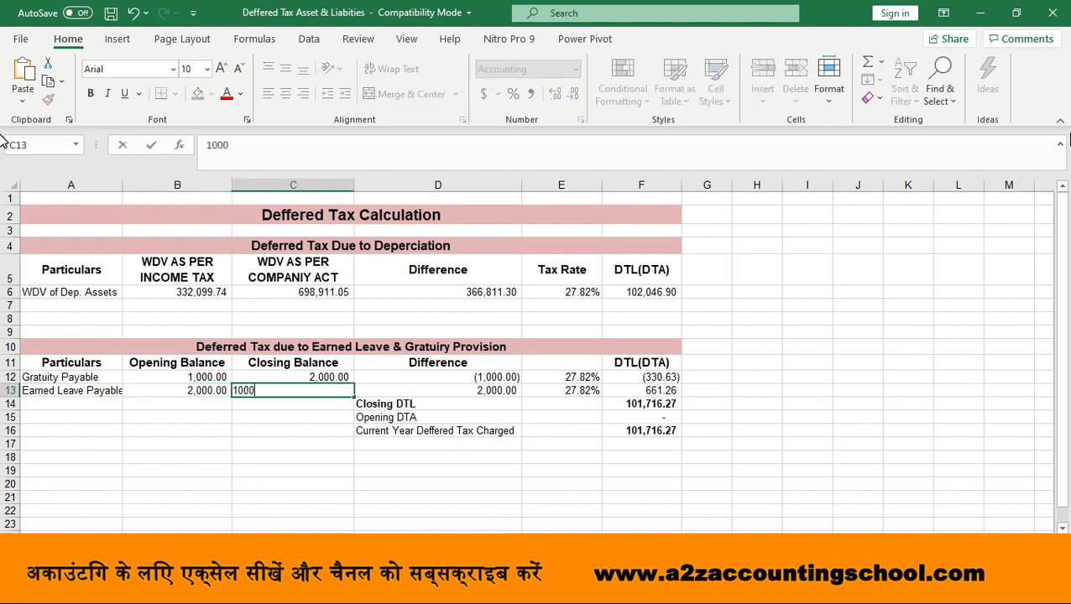
key(Tab)
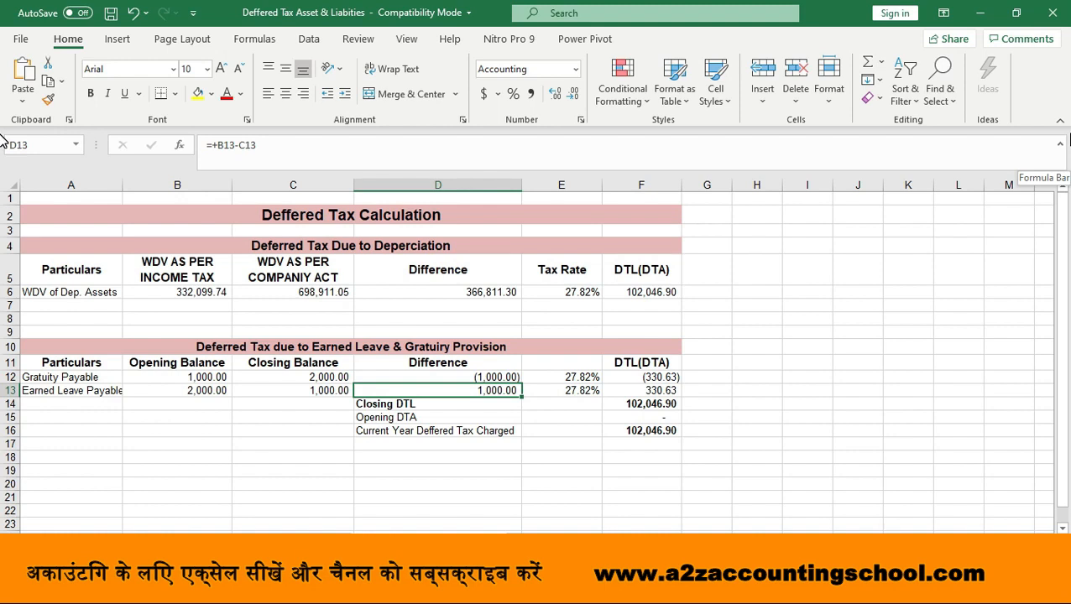
Check the Closing DTL formula in F14 and enter -908 as the Opening DTA in F15.
key(Right)
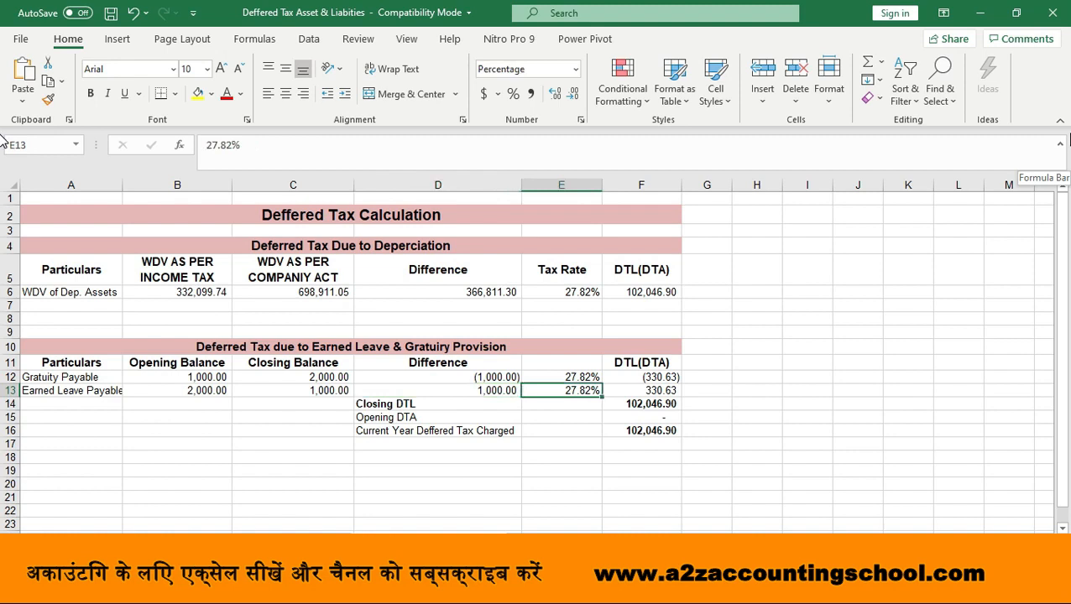
key(Right)
key(Down)
key(F2)
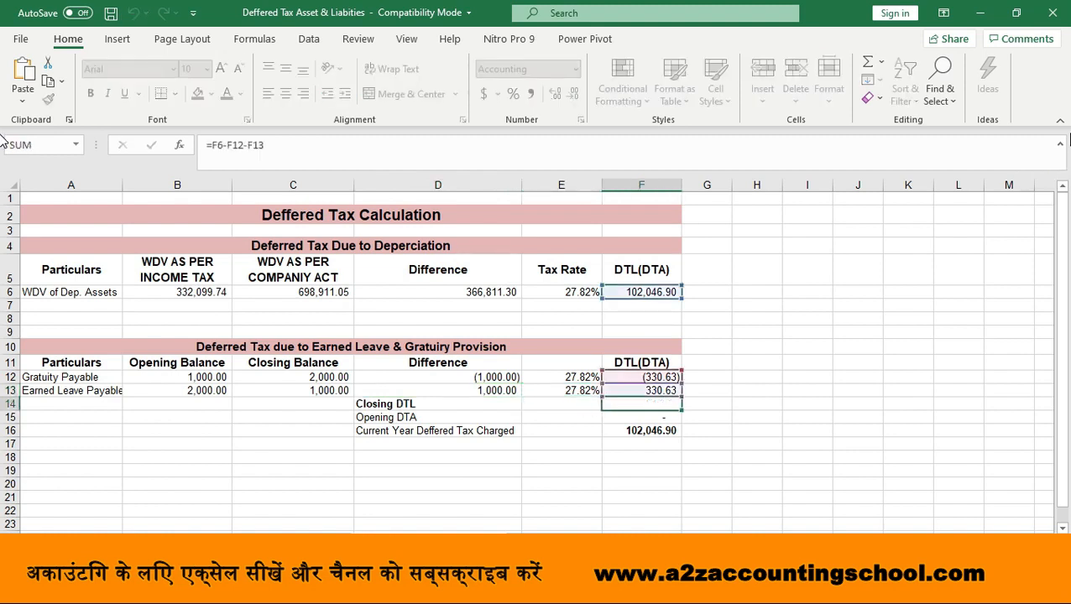
key(Return)
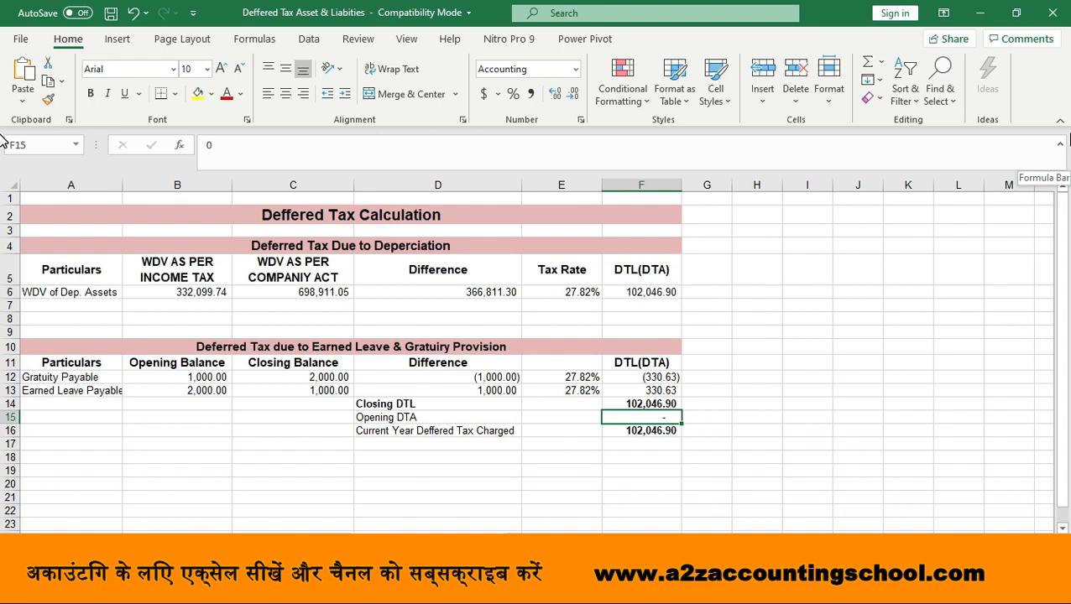
text(-908)
key(Return)
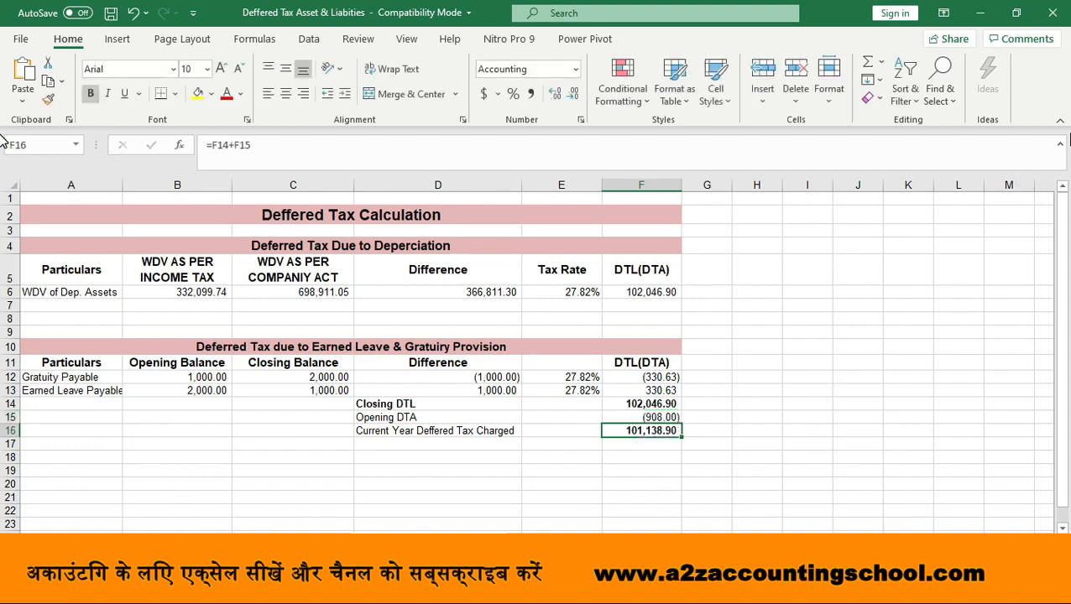